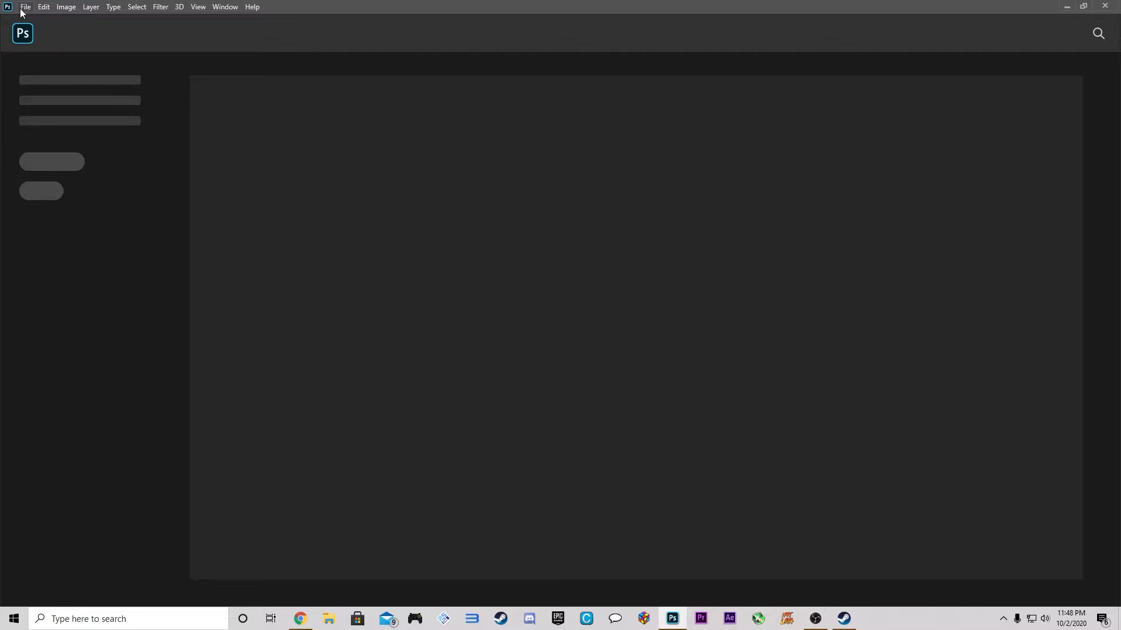
# Step: Open the image "montage thumbs 2020-10-2 ready to start" from the Downloads folder
pyautogui.click(24, 7)
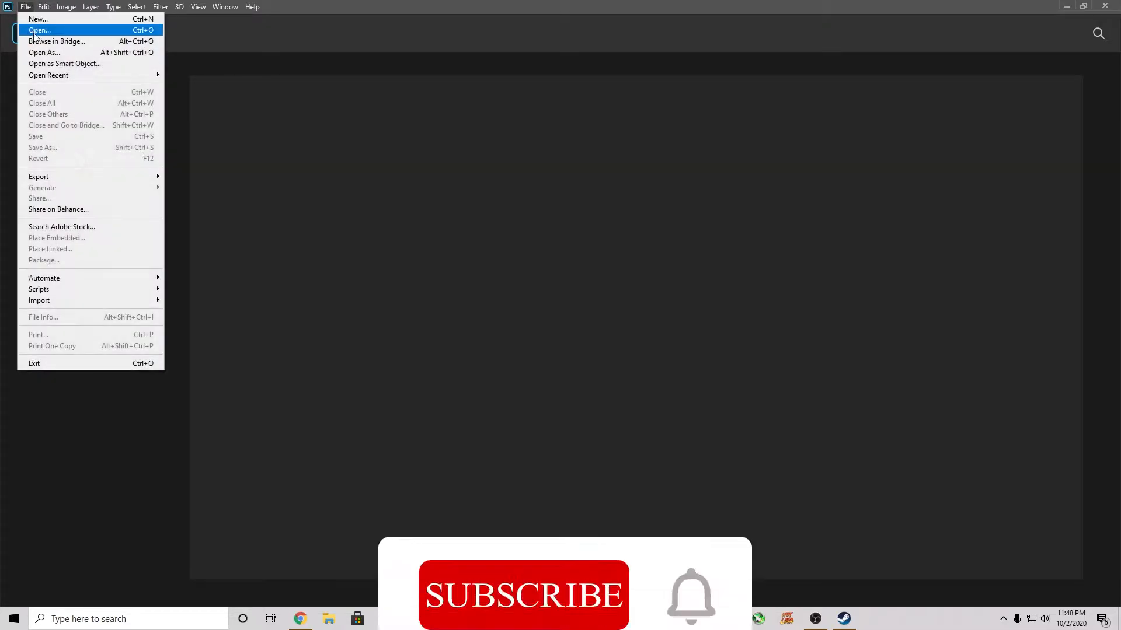
pyautogui.click(70, 36)
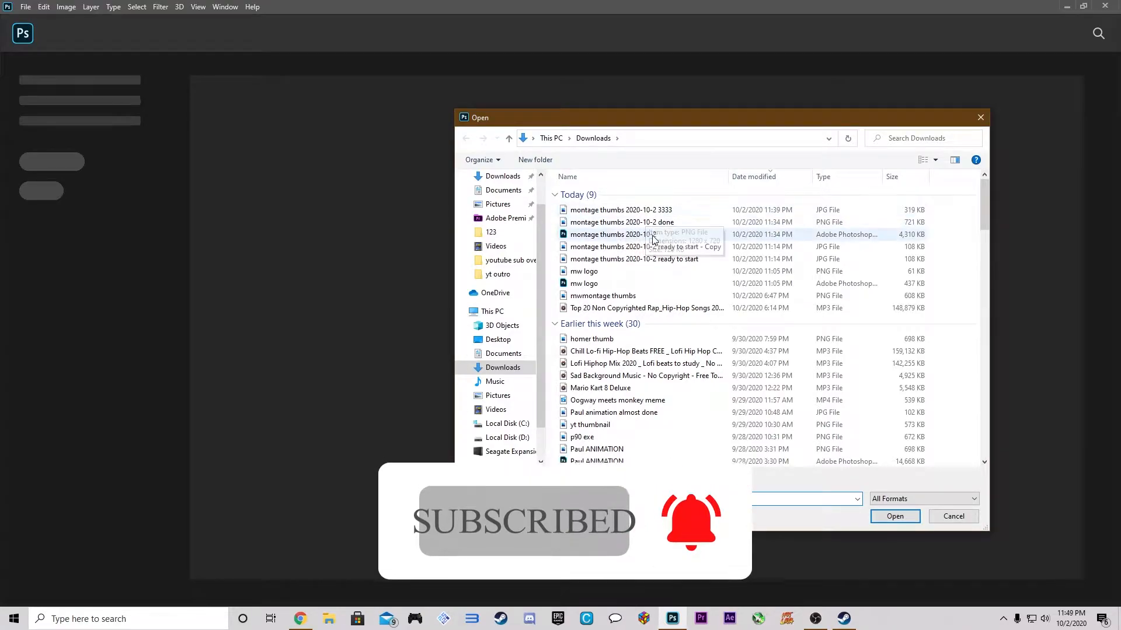
pyautogui.doubleClick(651, 260)
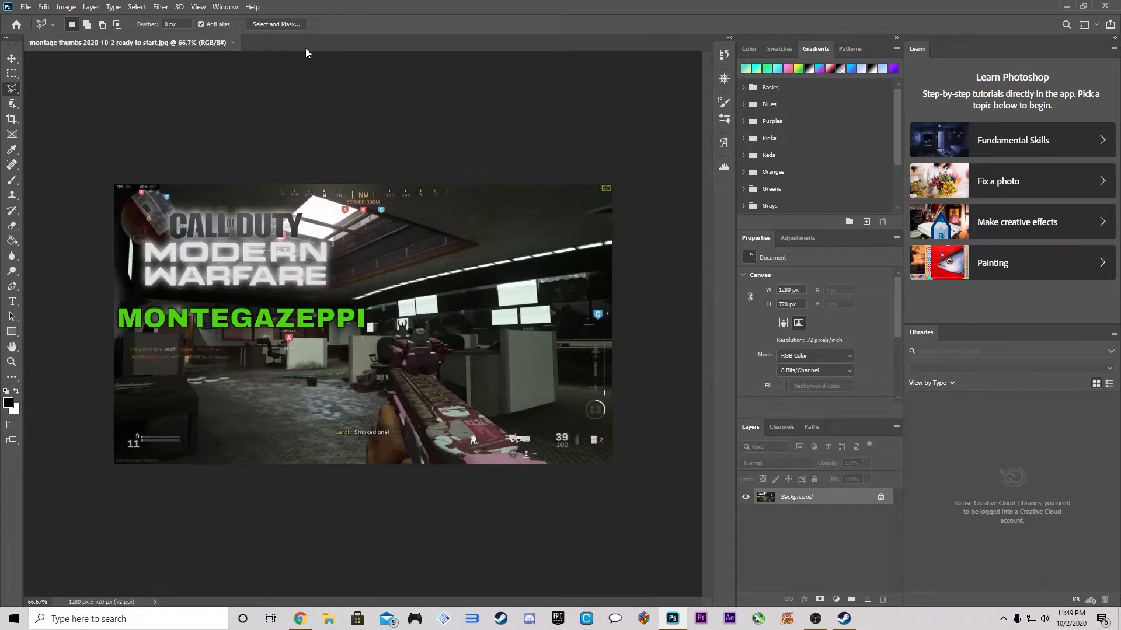
# Step: Open "montage thumbs 2020-10-2 ready to start - Copy" as a second document and keep it as the active one
pyautogui.click(26, 7)
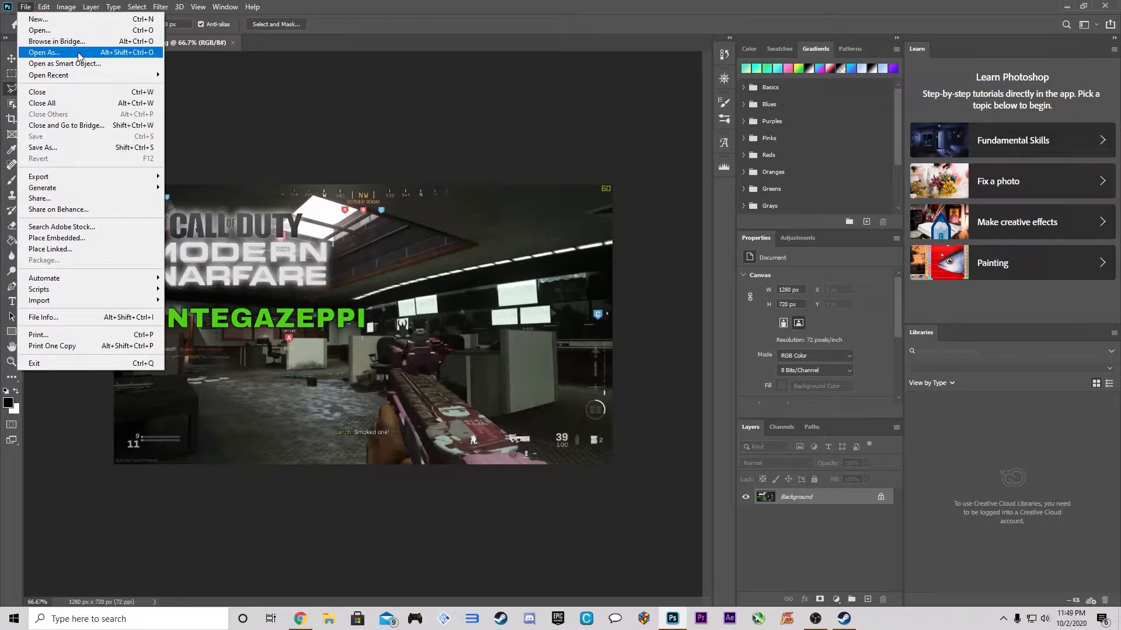
pyautogui.click(52, 29)
pyautogui.click(710, 247)
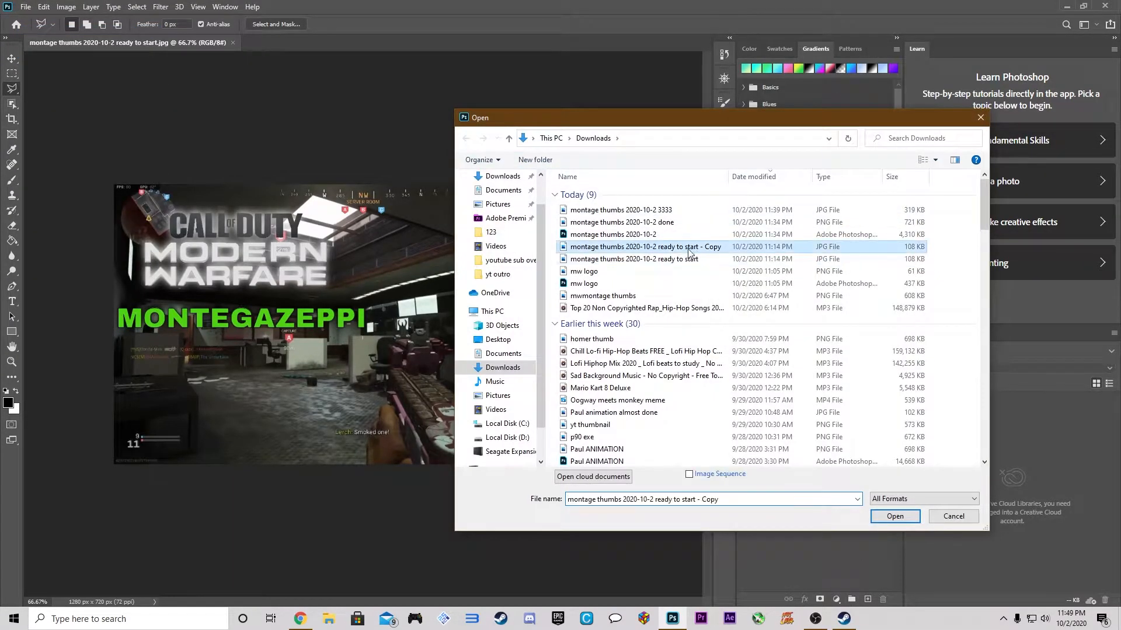
pyautogui.doubleClick(710, 247)
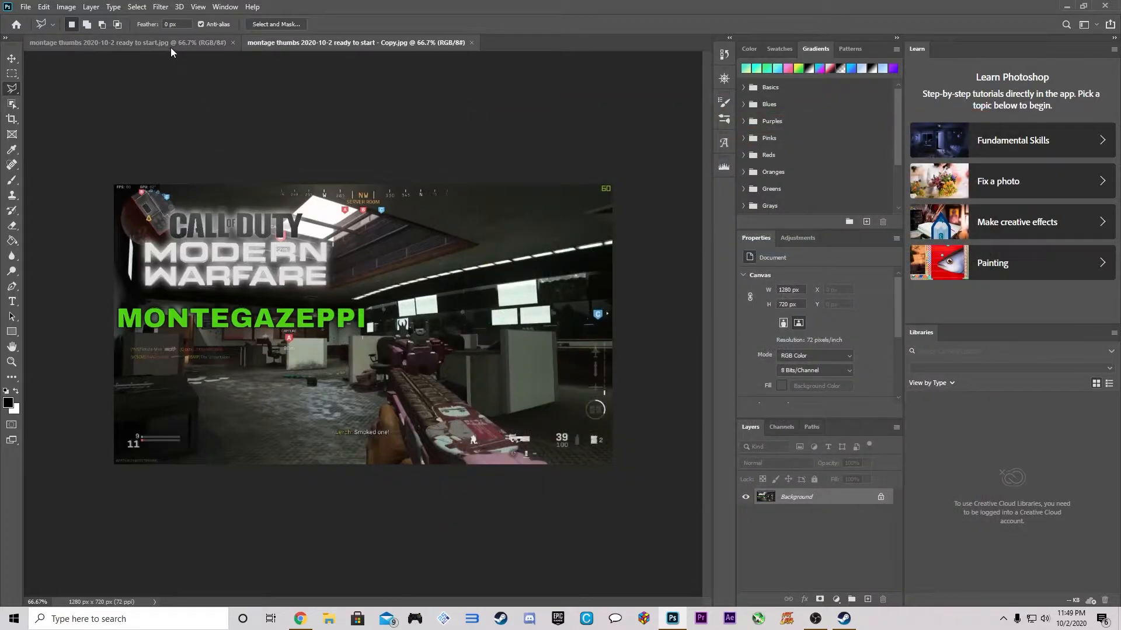
pyautogui.click(309, 43)
pyautogui.click(198, 42)
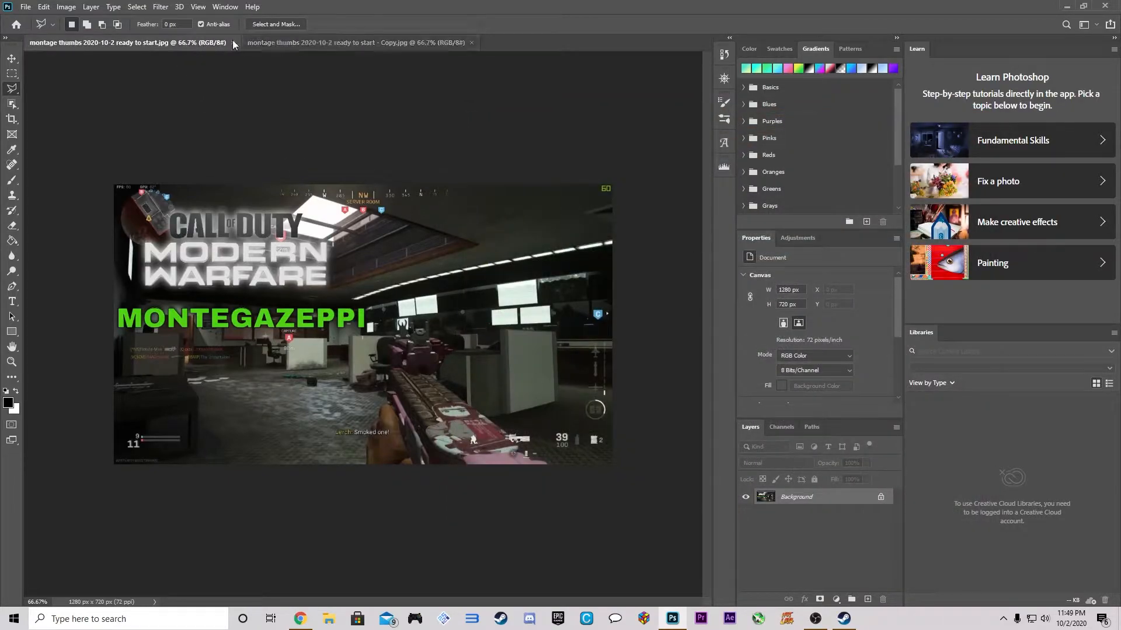
pyautogui.click(308, 42)
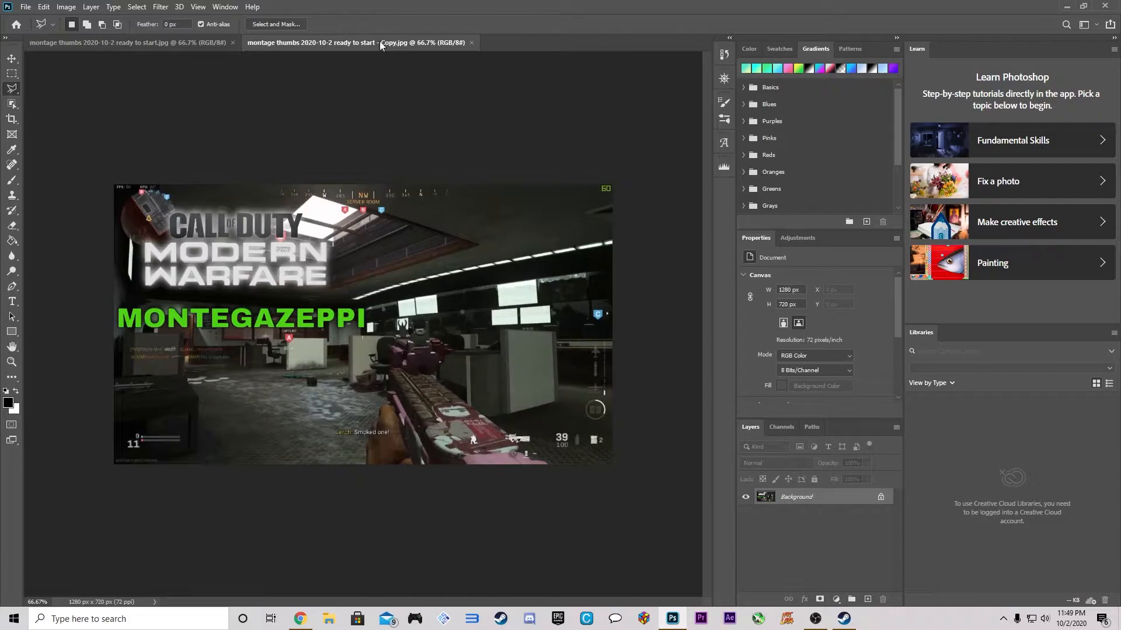
# Step: Outline the pink gun in the copy image with the Polygonal Lasso Tool, closing the selection along the lower image edge
pyautogui.click(11, 59)
pyautogui.click(12, 89)
pyautogui.rightClick(12, 90)
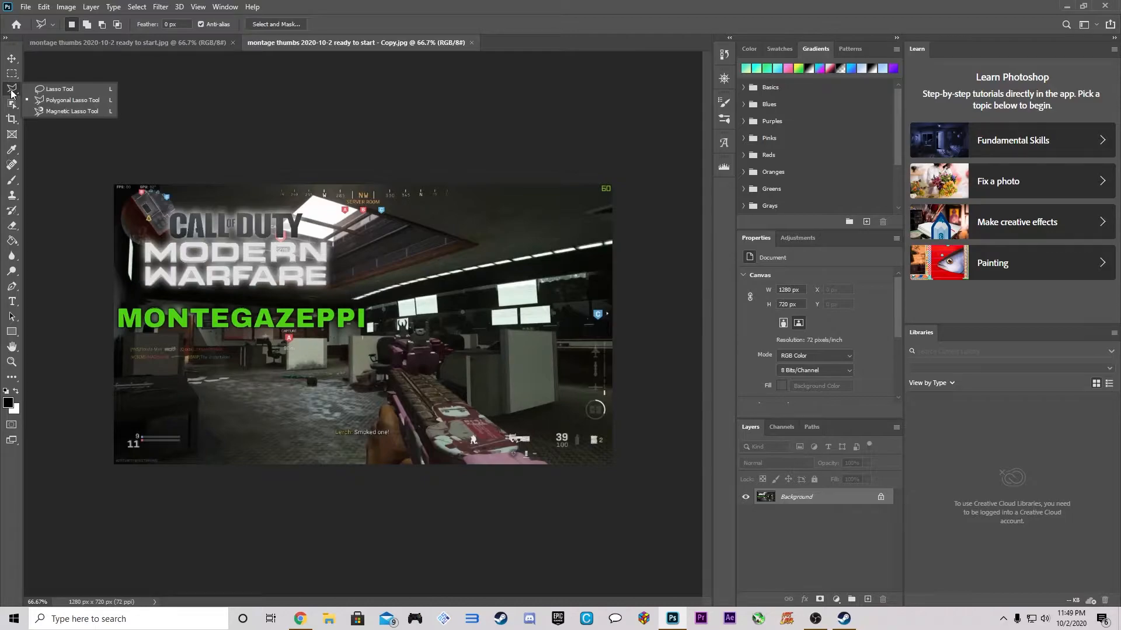
pyautogui.click(61, 100)
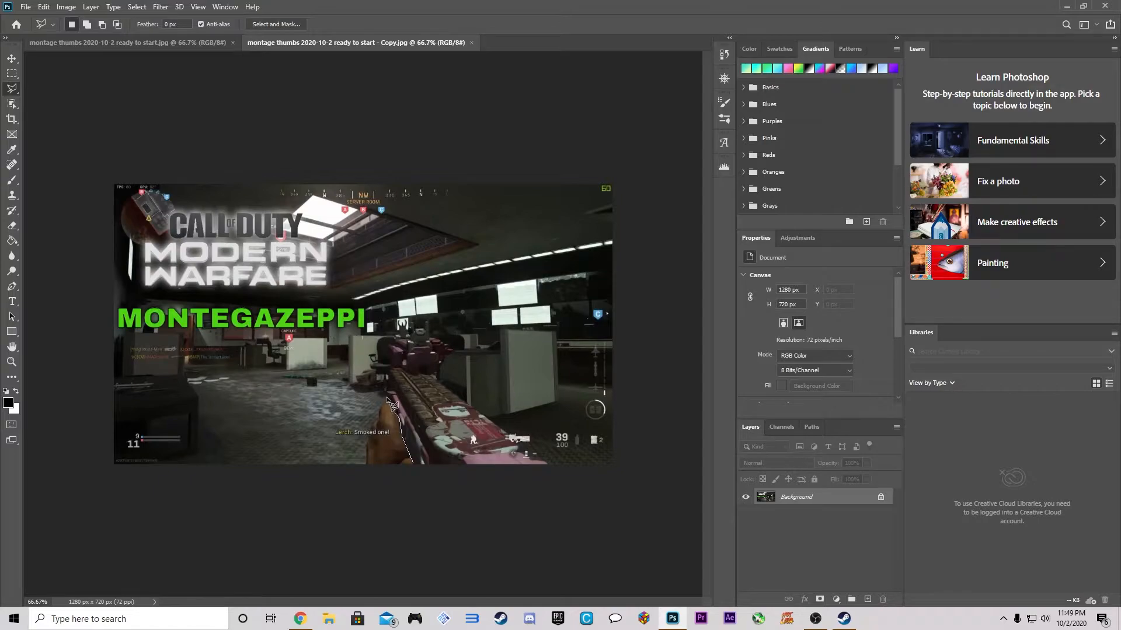
pyautogui.click(388, 372)
pyautogui.click(428, 322)
pyautogui.click(432, 340)
pyautogui.click(547, 465)
pyautogui.click(414, 465)
# Step: Cut the selected gun out of the copy image's Background layer
pyautogui.click(44, 7)
pyautogui.moveTo(52, 7)
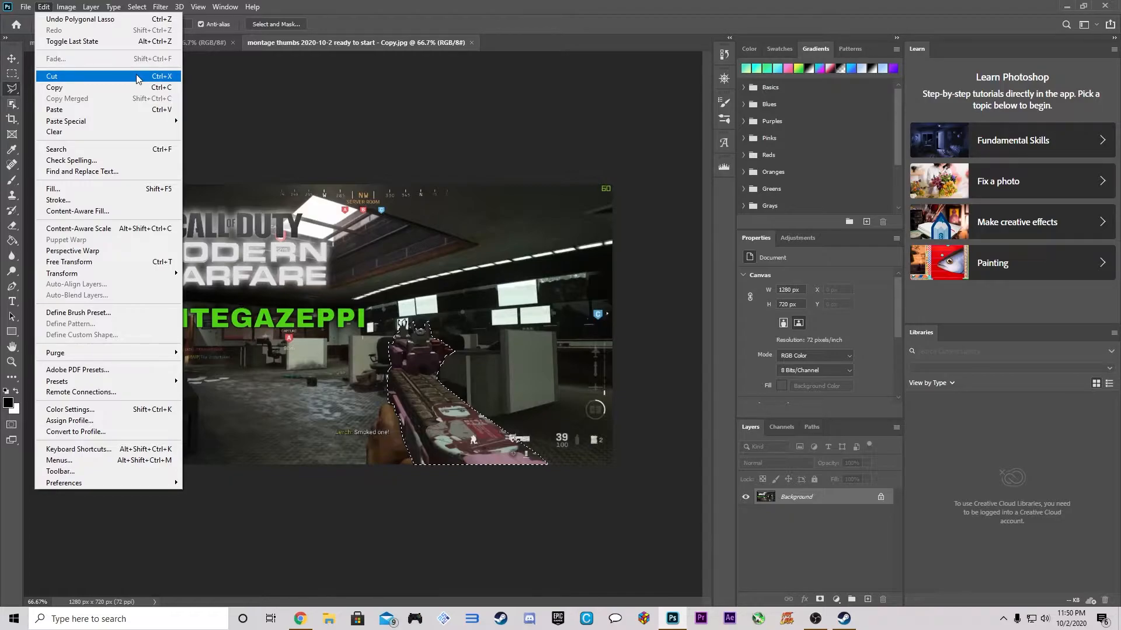
pyautogui.click(320, 9)
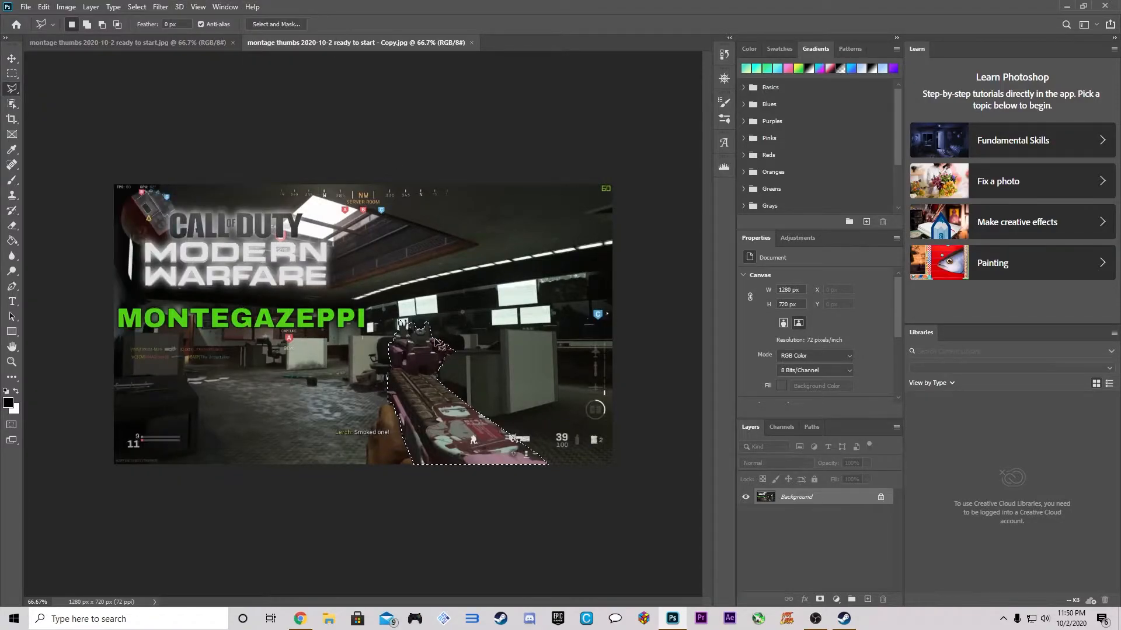
pyautogui.hotkey('ctrl', 'BackSpace')
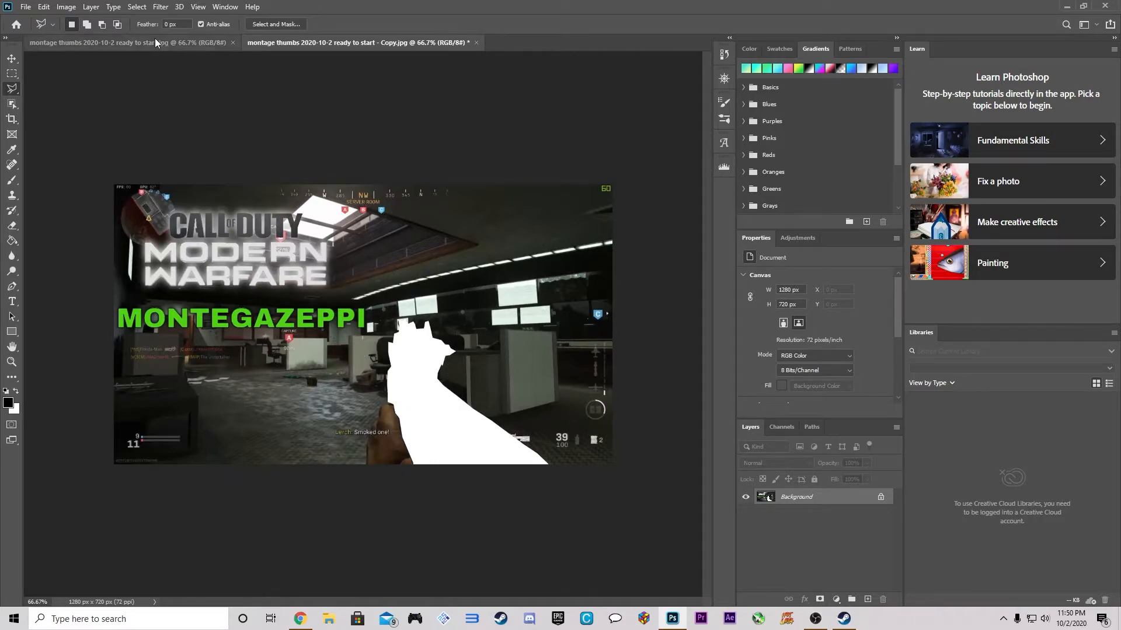
# Step: Add a new layer to the original "ready to start" image and paste the cut gun onto it
pyautogui.click(126, 40)
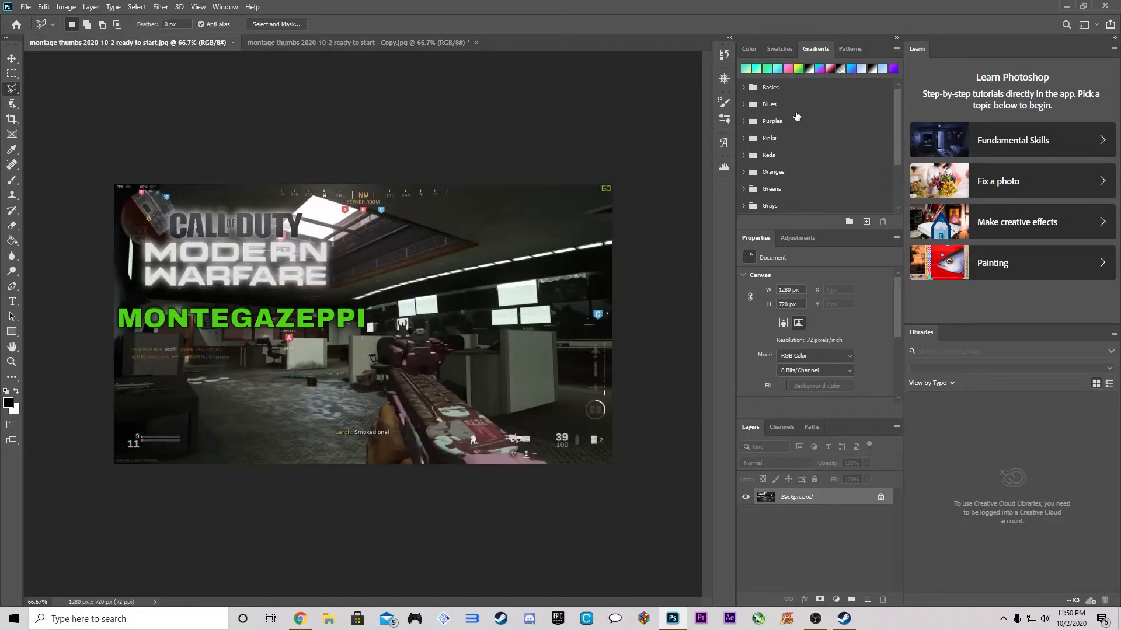
pyautogui.click(868, 601)
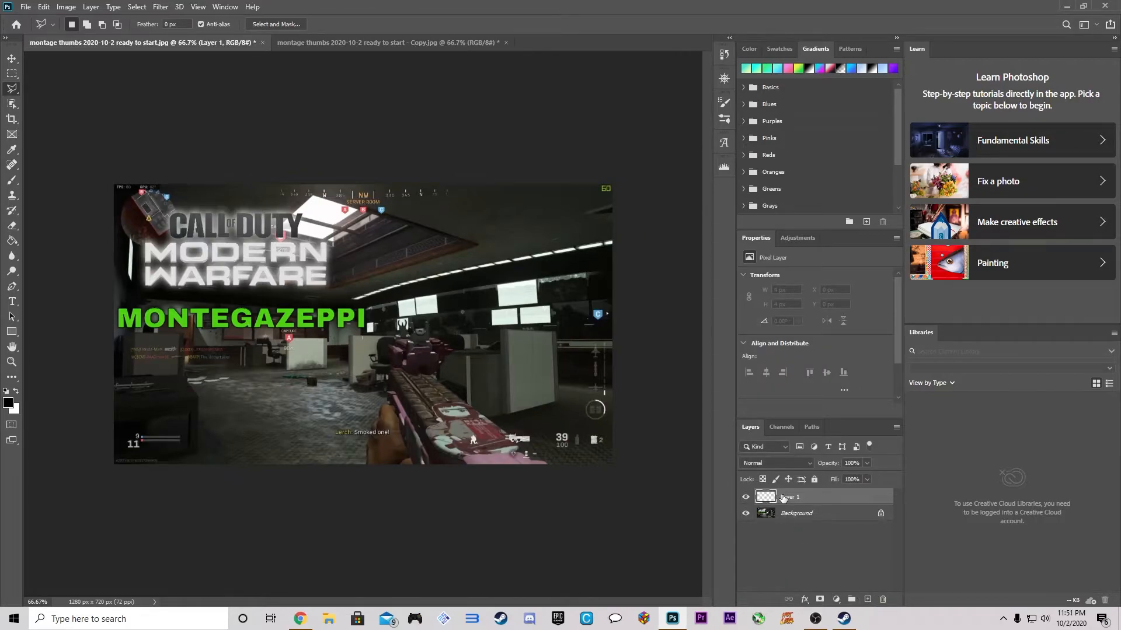
pyautogui.click(44, 7)
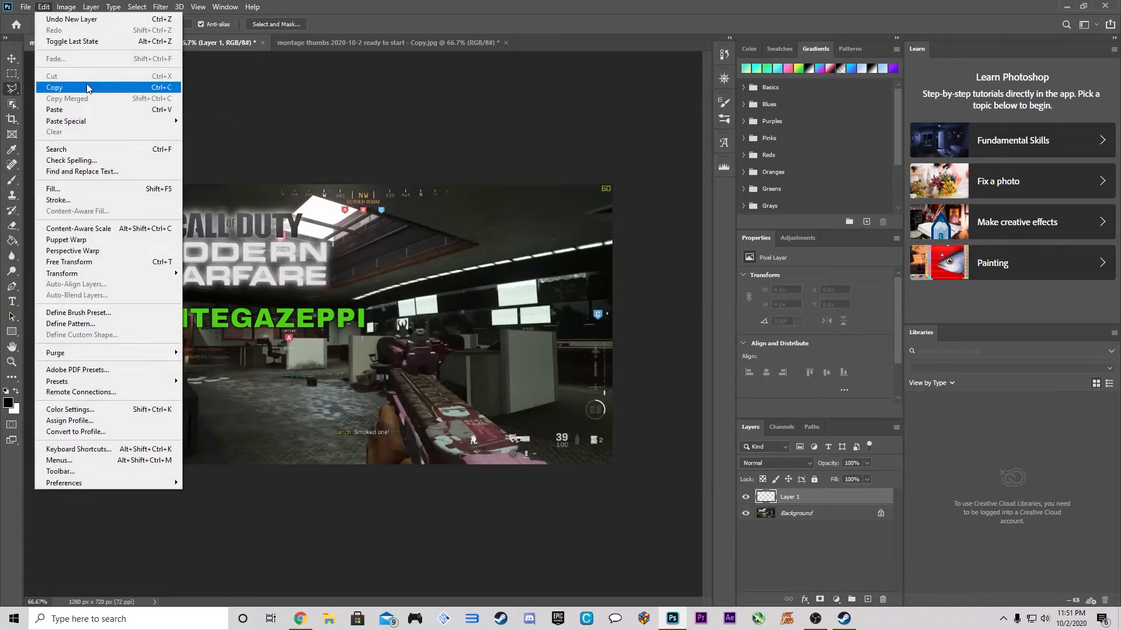
pyautogui.click(391, 5)
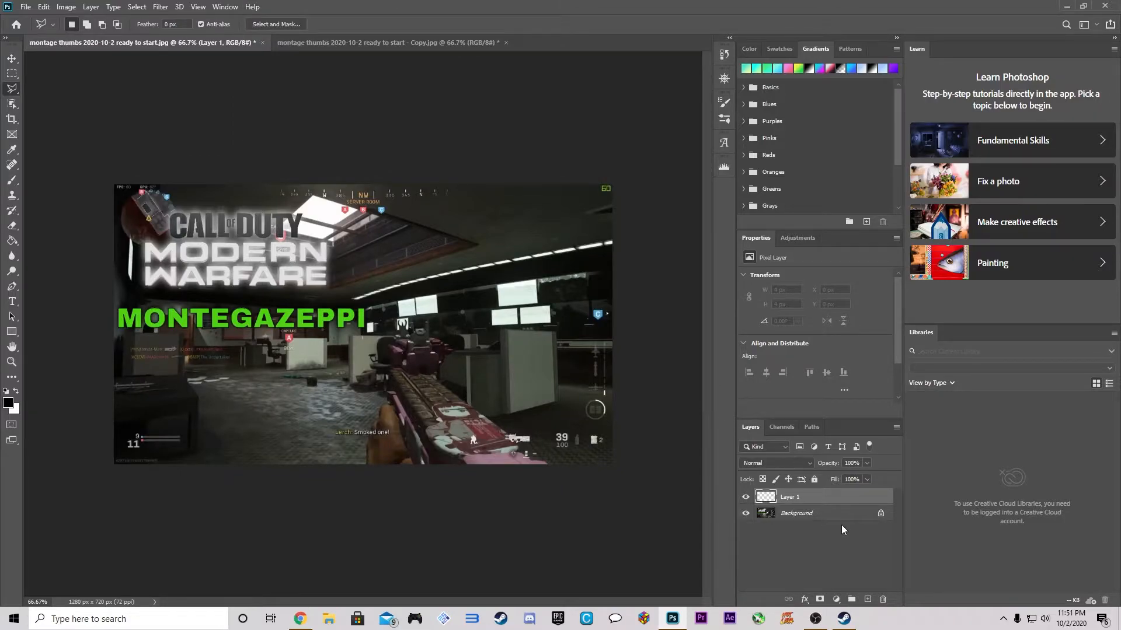
pyautogui.hotkey('ctrl', 'v')
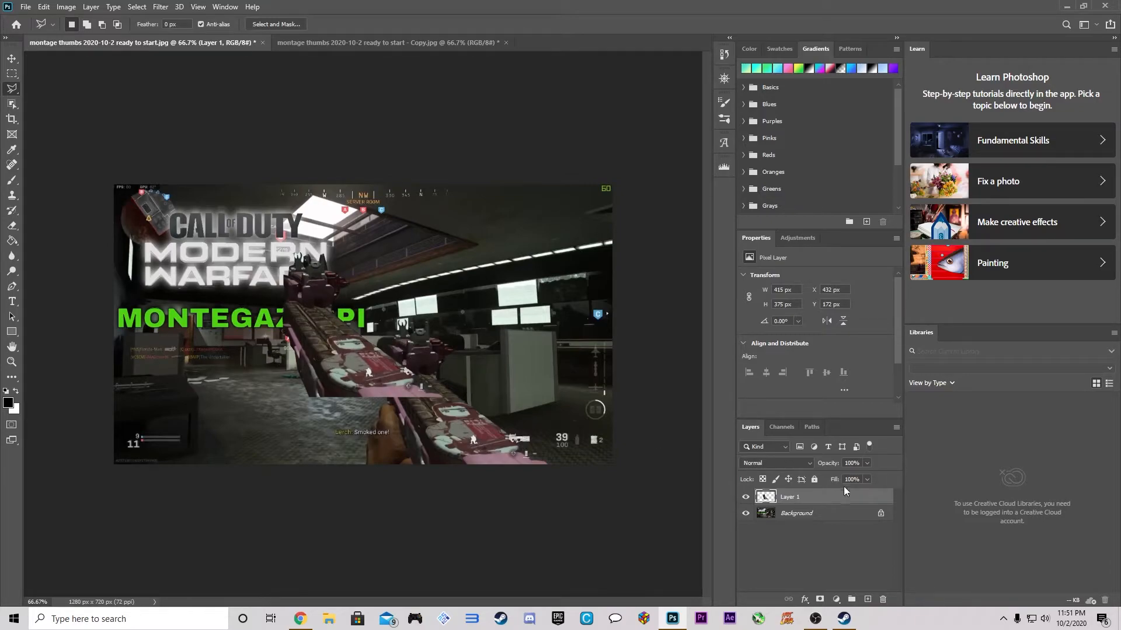
# Step: Apply an Outer Glow effect to the pasted gun's layer and show the glow's settings
pyautogui.doubleClick(814, 500)
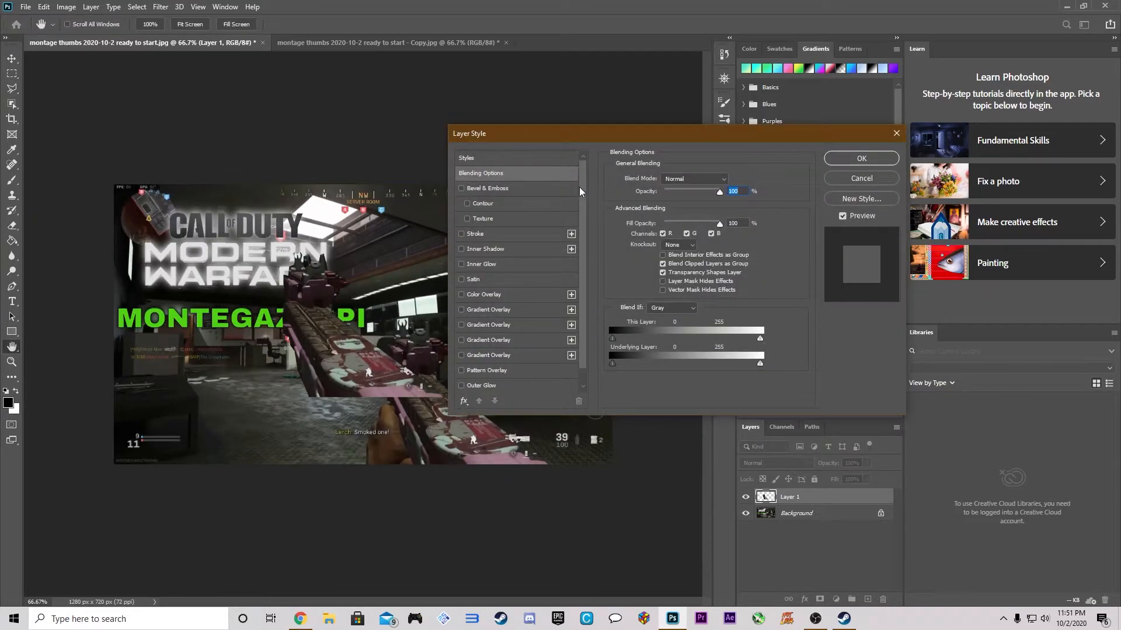
pyautogui.moveTo(583, 202); pyautogui.dragTo(580, 219)
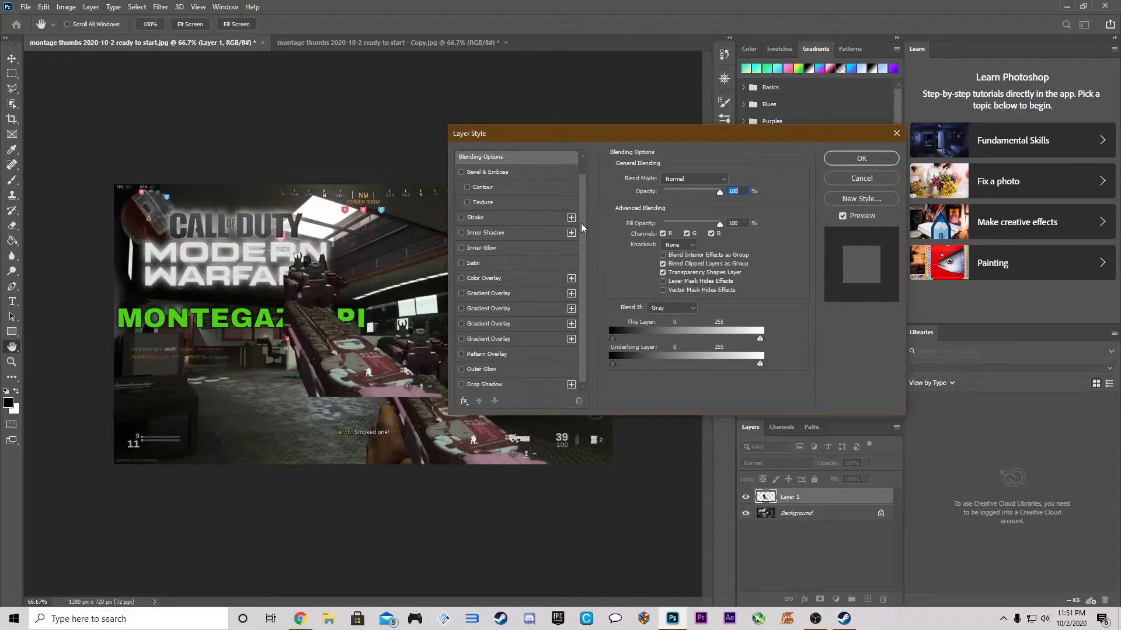
pyautogui.click(462, 369)
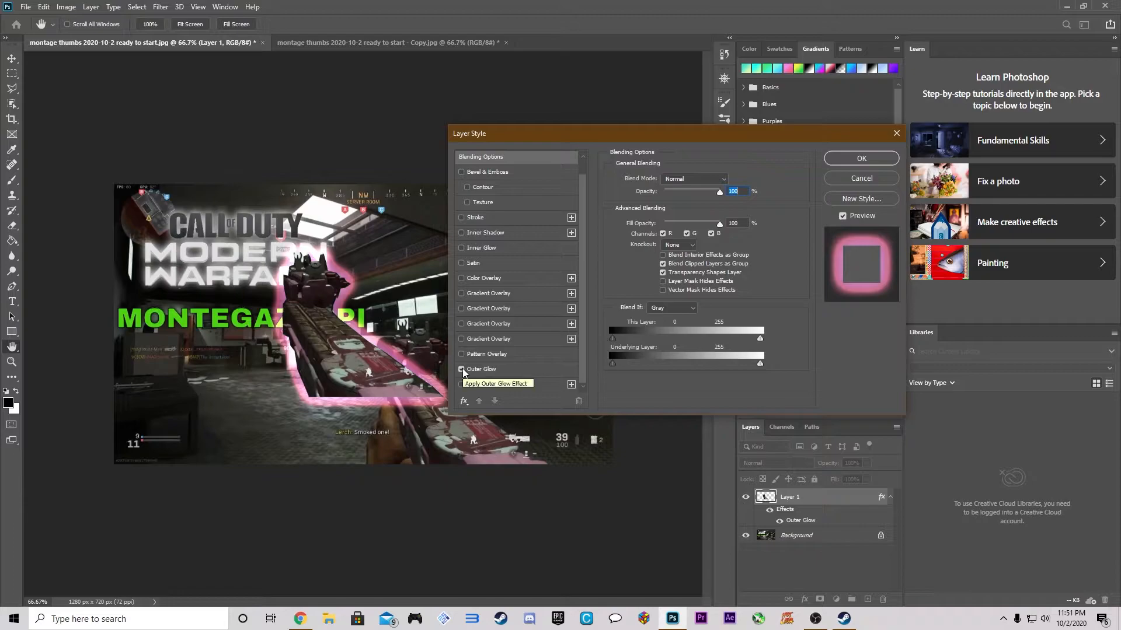
pyautogui.click(484, 369)
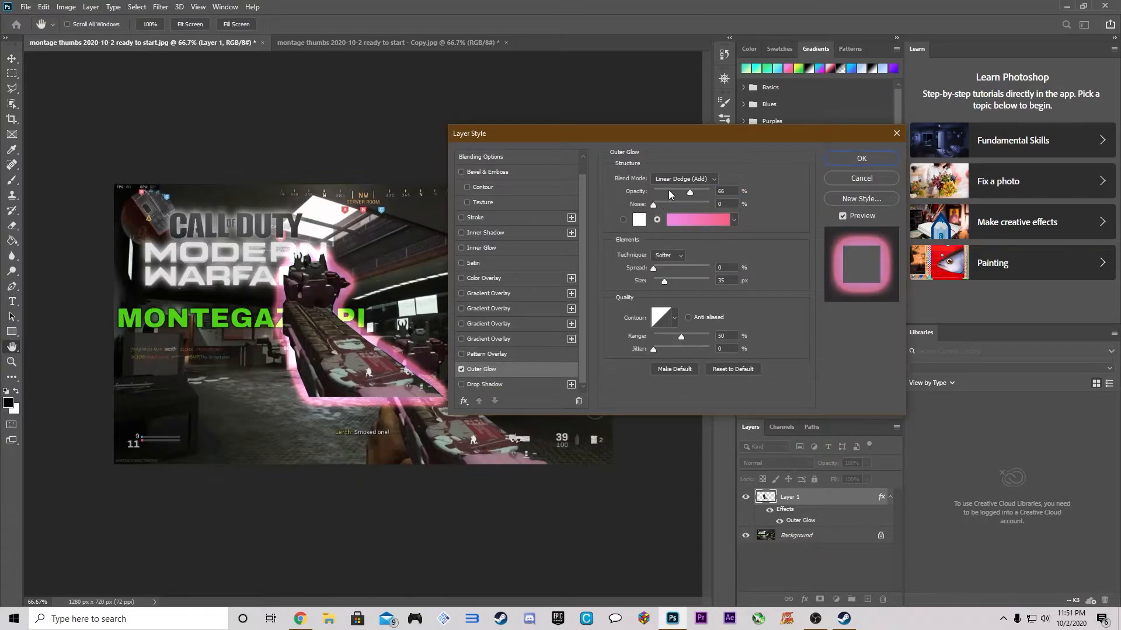
# Step: Try several gradient presets from the Blues group as the outer glow colour
pyautogui.click(733, 222)
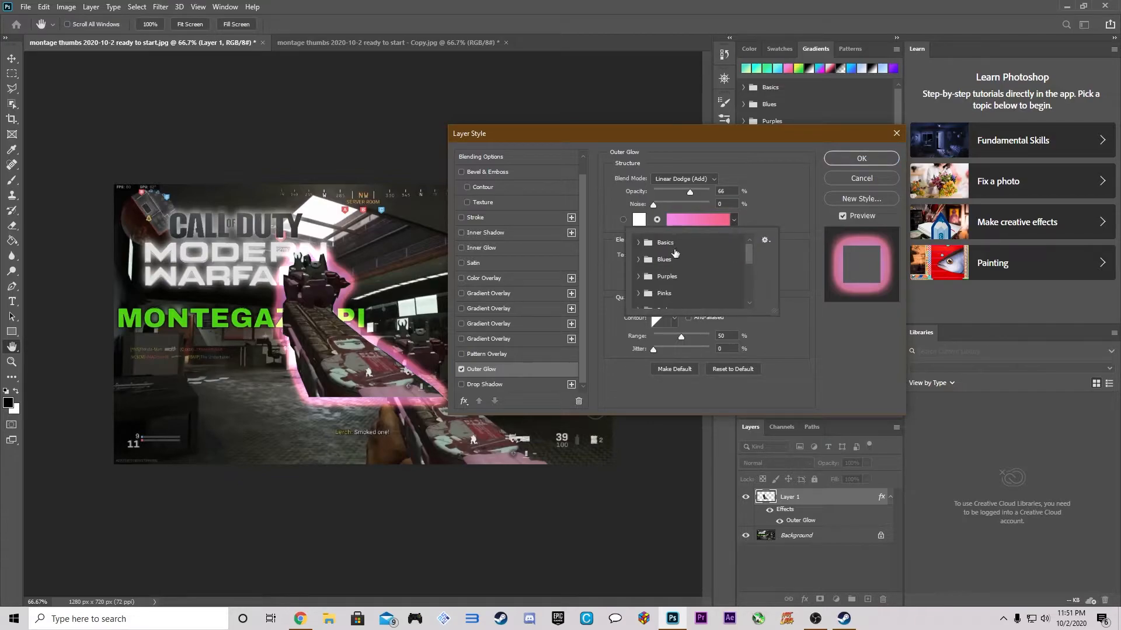
pyautogui.click(639, 260)
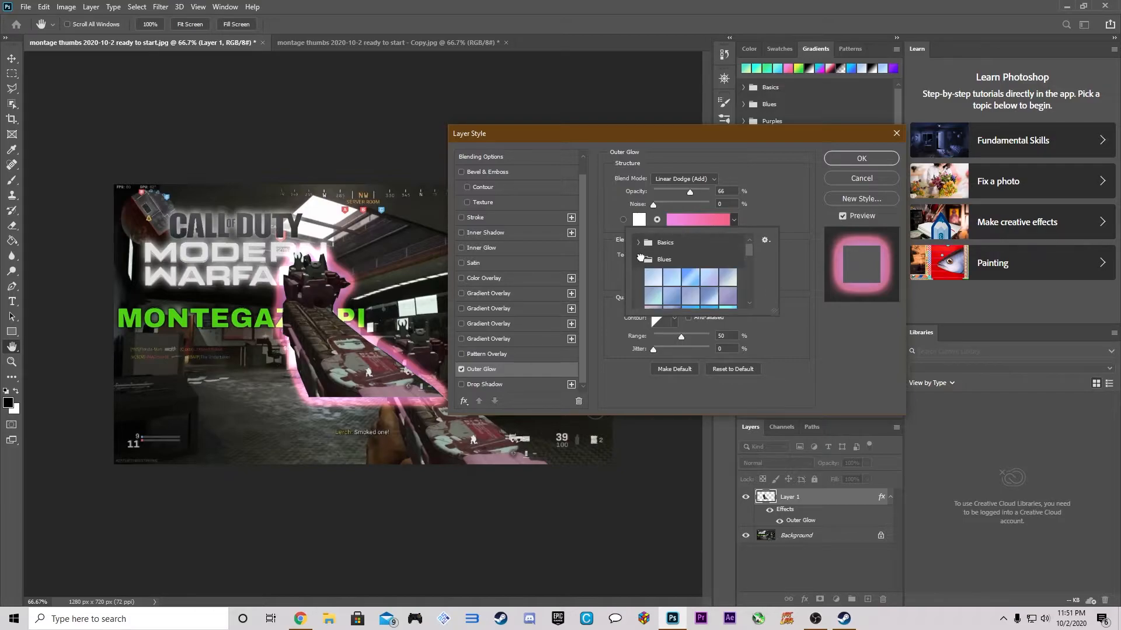
pyautogui.click(690, 278)
pyautogui.click(708, 300)
pyautogui.click(669, 302)
pyautogui.click(640, 260)
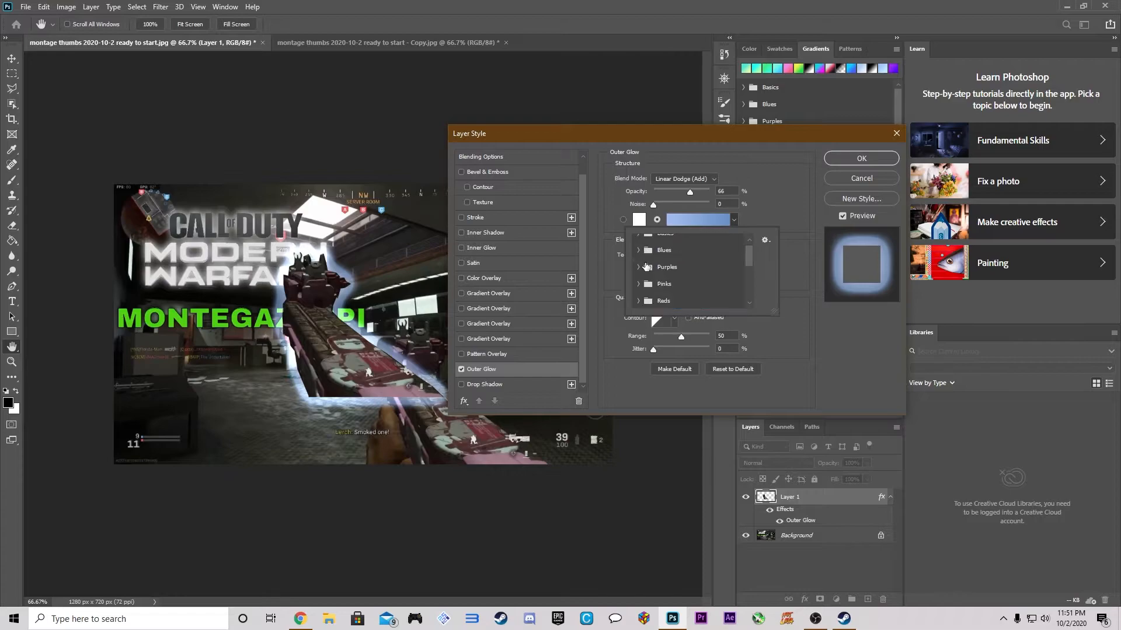
# Step: Try several gradient presets from the Purples group as the outer glow colour
pyautogui.click(639, 276)
pyautogui.click(672, 284)
pyautogui.click(652, 284)
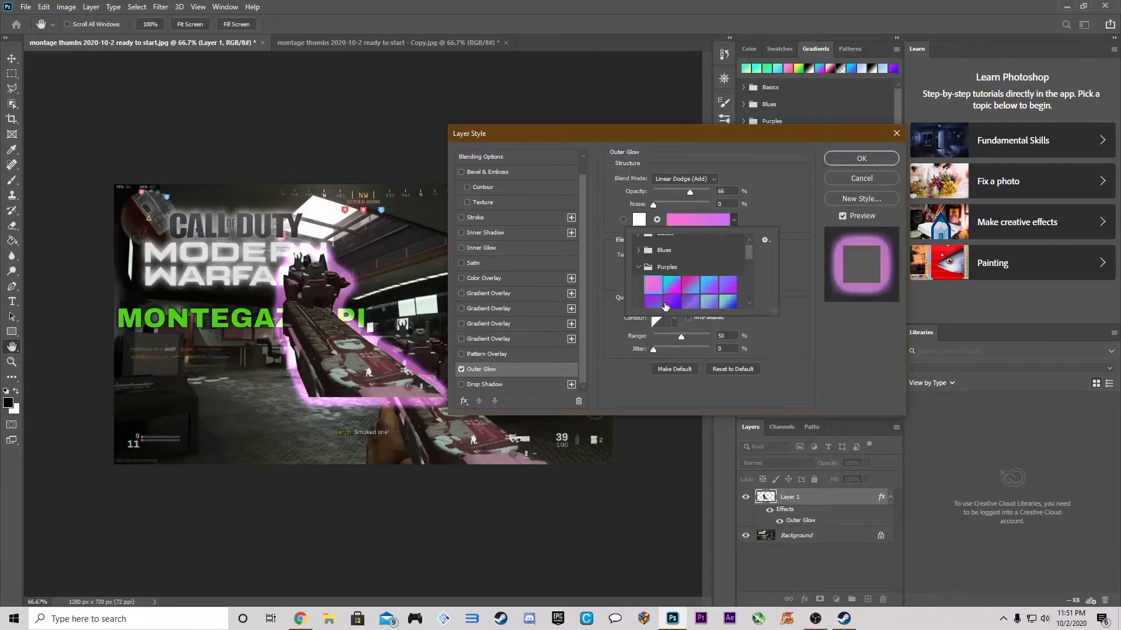
pyautogui.click(671, 301)
pyautogui.click(639, 267)
# Step: Try a gradient preset from the Reds group for the outer glow and browse the remaining gradient groups
pyautogui.click(639, 301)
pyautogui.scroll(-1, 677, 303)
pyautogui.click(673, 292)
pyautogui.scroll(-1, 665, 289)
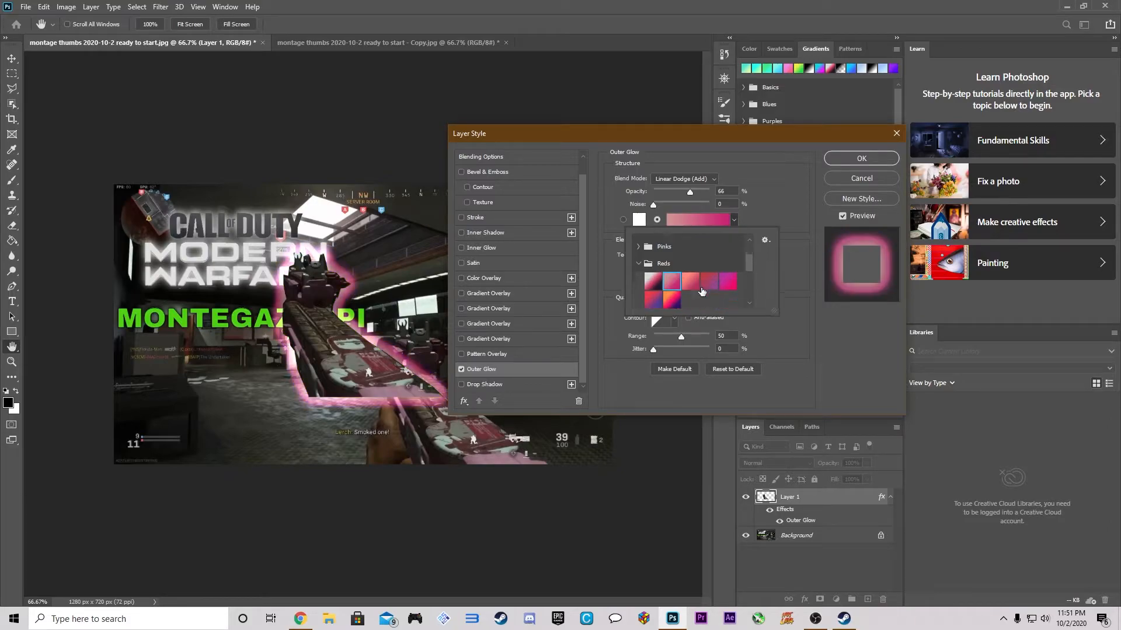
pyautogui.scroll(-6, 706, 274)
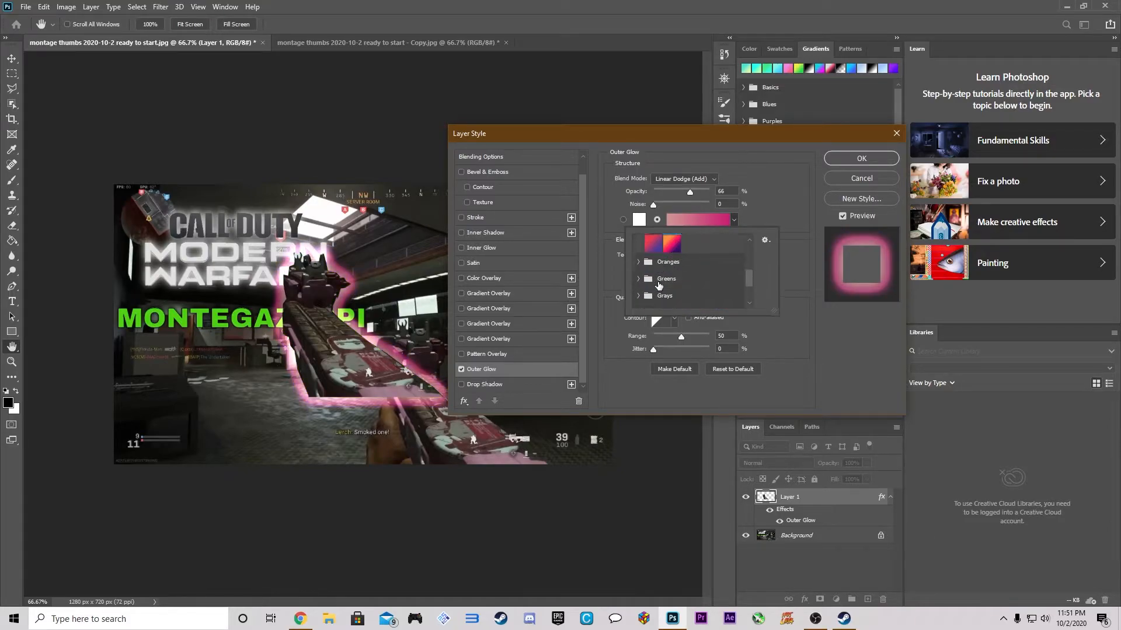
pyautogui.scroll(-1, 702, 286)
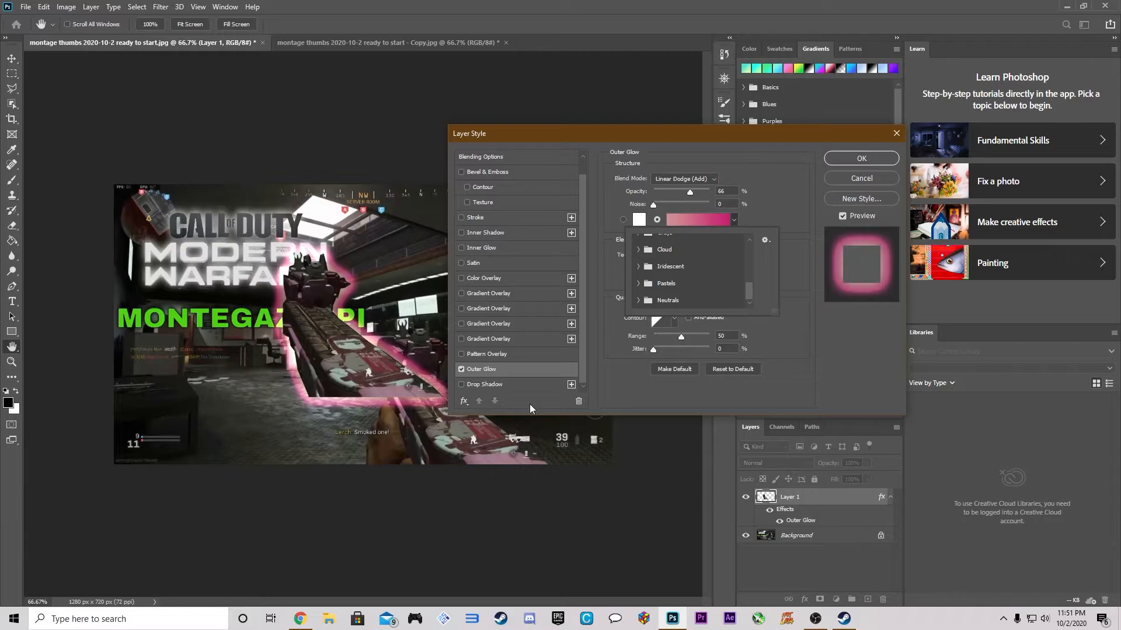
# Step: Compare presets in the Pinks group and use the purple-to-pink gradient as the outer glow colour
pyautogui.scroll(7, 683, 287)
pyautogui.scroll(1, 682, 289)
pyautogui.click(638, 286)
pyautogui.scroll(-1, 716, 293)
pyautogui.scroll(-1, 667, 283)
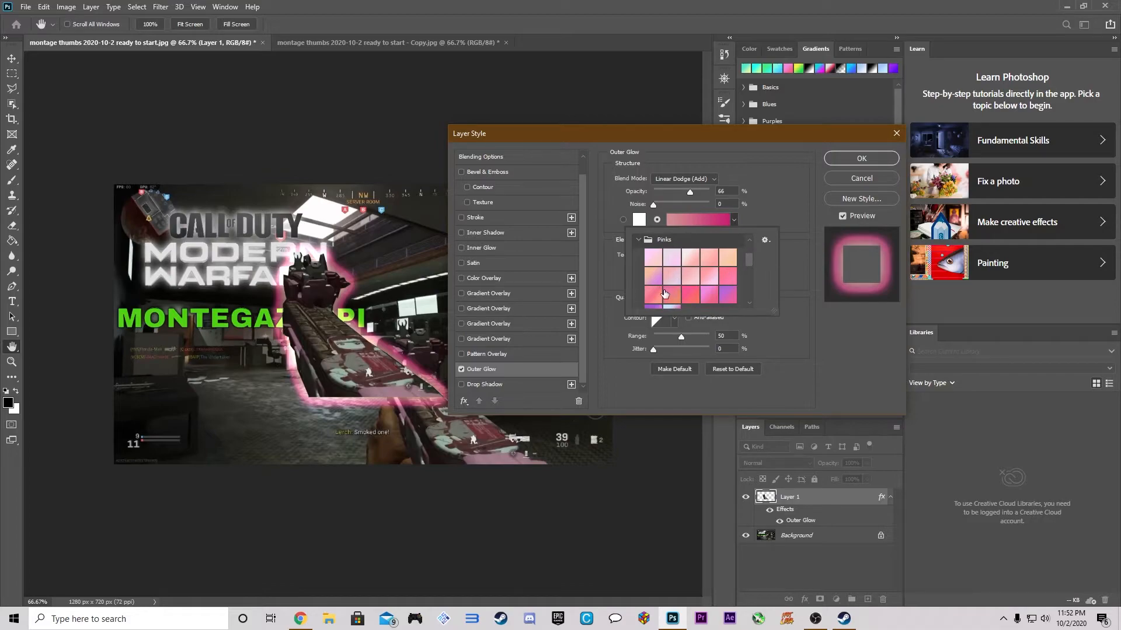
pyautogui.click(692, 297)
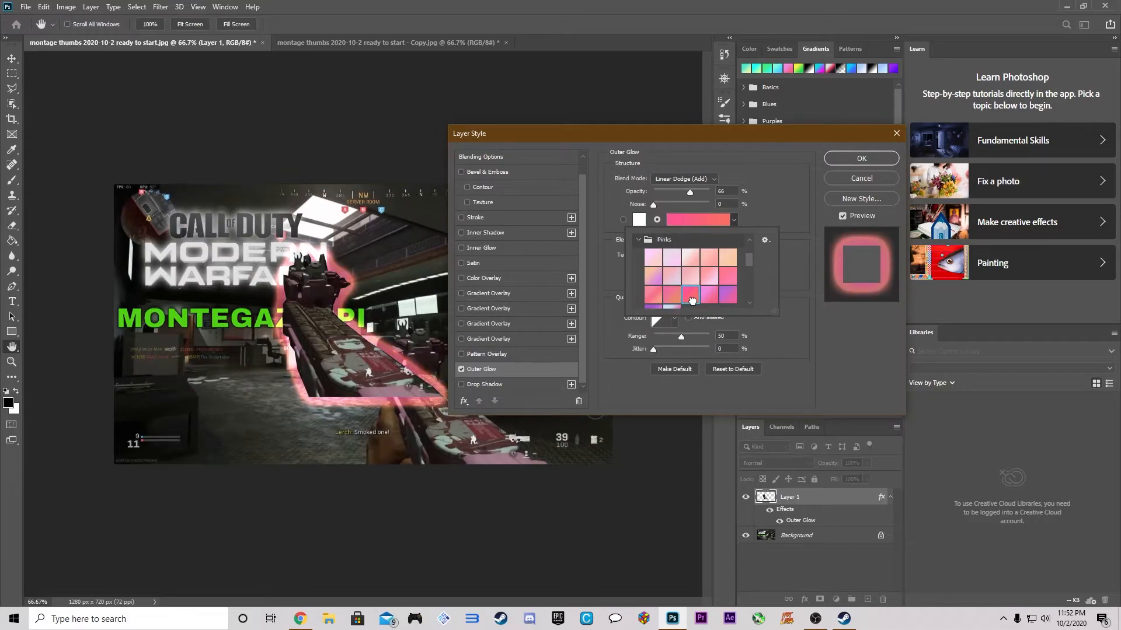
pyautogui.click(708, 298)
pyautogui.click(735, 297)
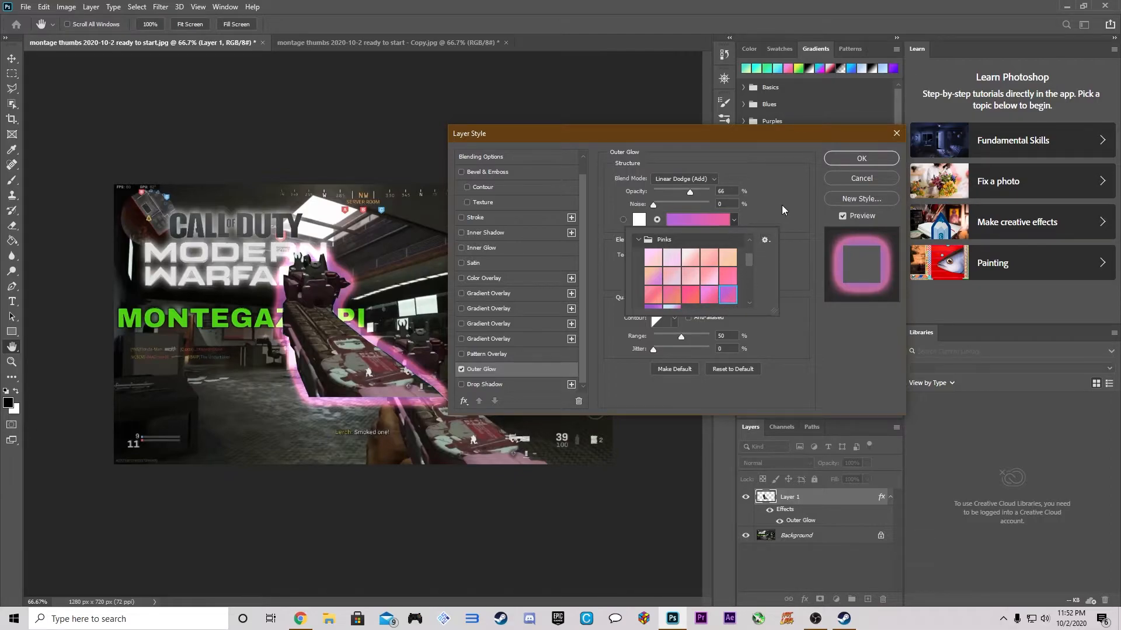
pyautogui.click(779, 184)
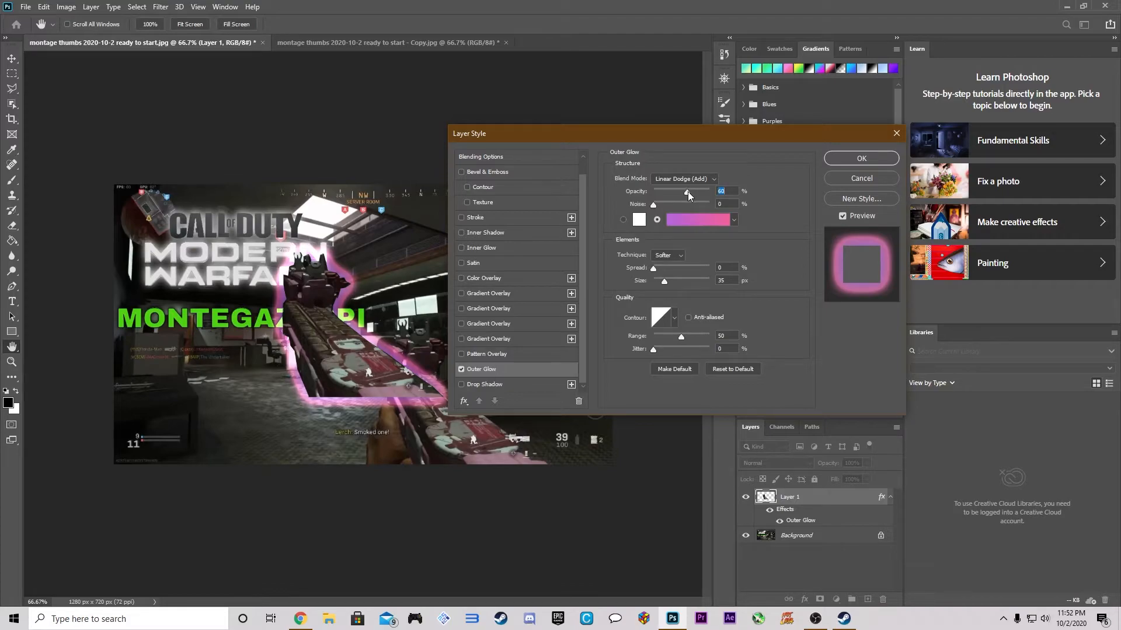
# Step: Try lower and full opacity for the outer glow, and set its opacity to 66%
pyautogui.moveTo(687, 191); pyautogui.dragTo(677, 194)
pyautogui.moveTo(621, 194); pyautogui.dragTo(766, 193)
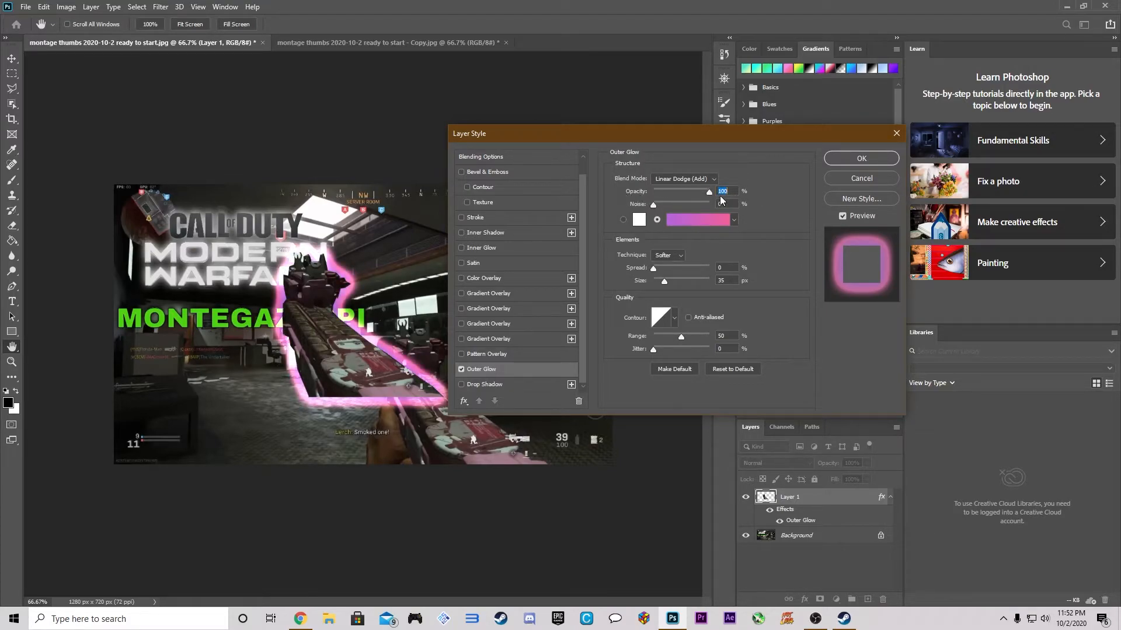
pyautogui.write('66')
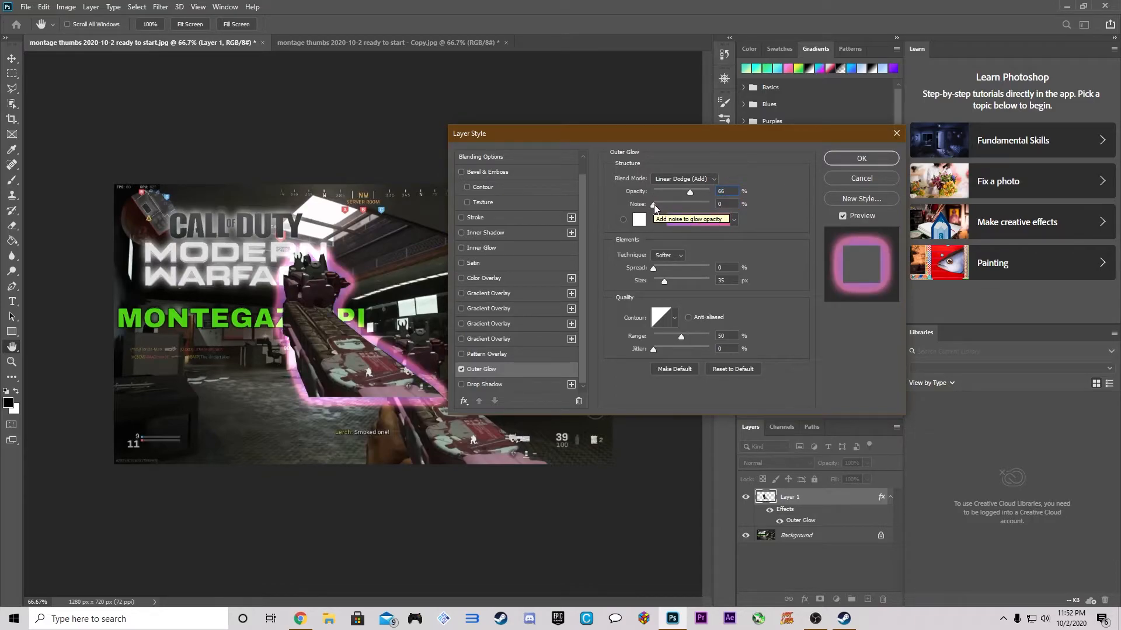
# Step: Try 100% noise and the Precise technique on the outer glow, and restore 0% noise and the Softer technique
pyautogui.moveTo(654, 205); pyautogui.dragTo(694, 205)
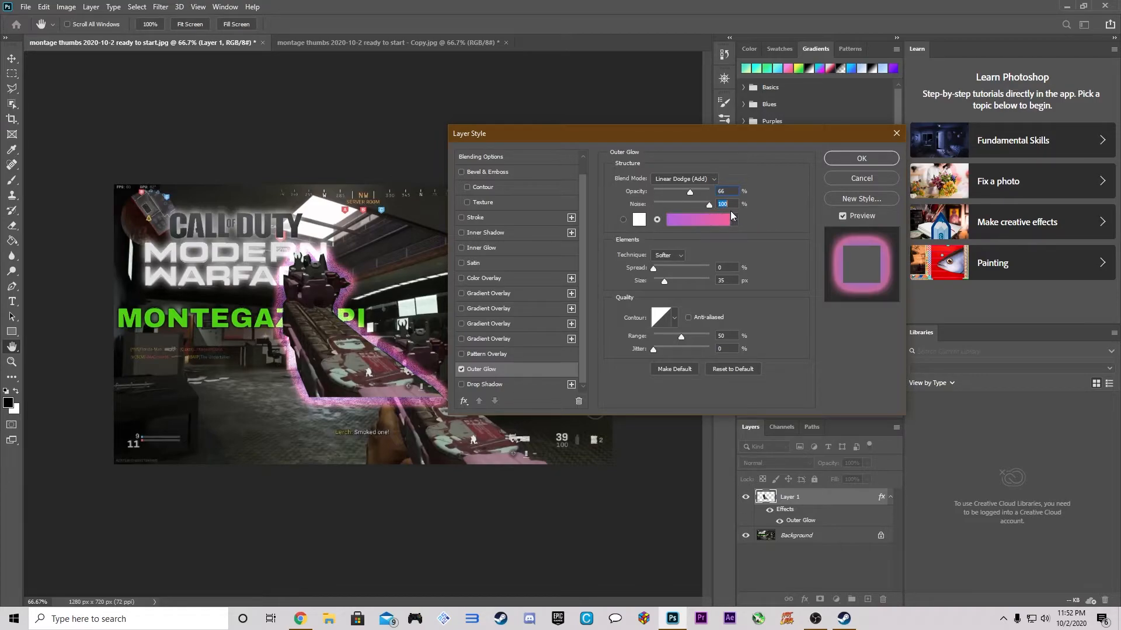
pyautogui.moveTo(710, 208); pyautogui.dragTo(653, 208)
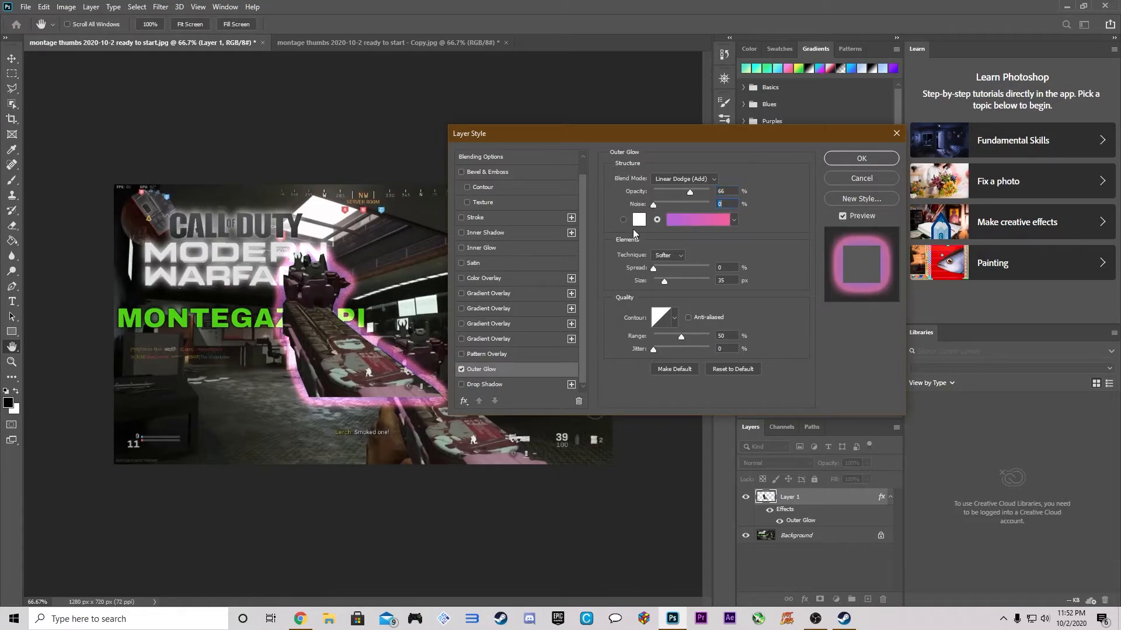
pyautogui.click(675, 256)
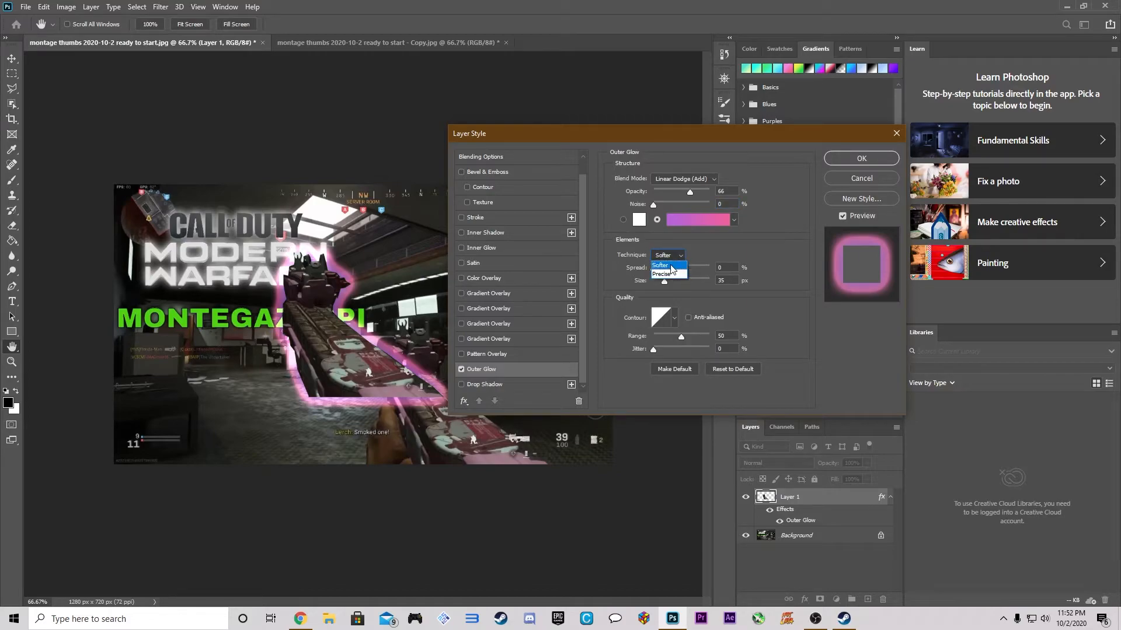
pyautogui.click(674, 275)
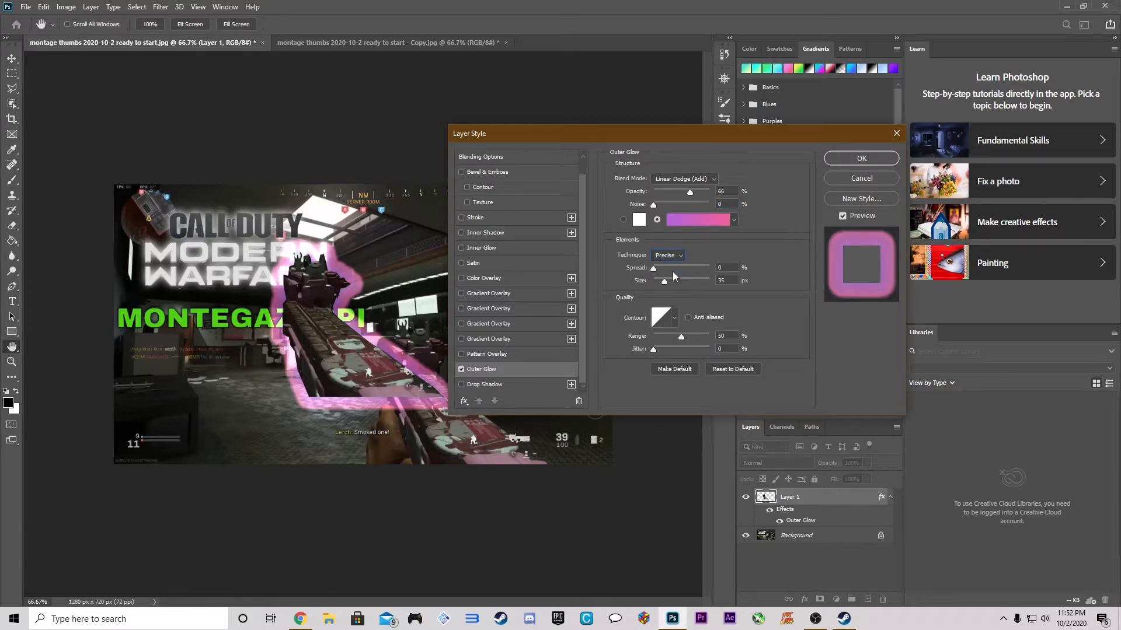
pyautogui.click(679, 258)
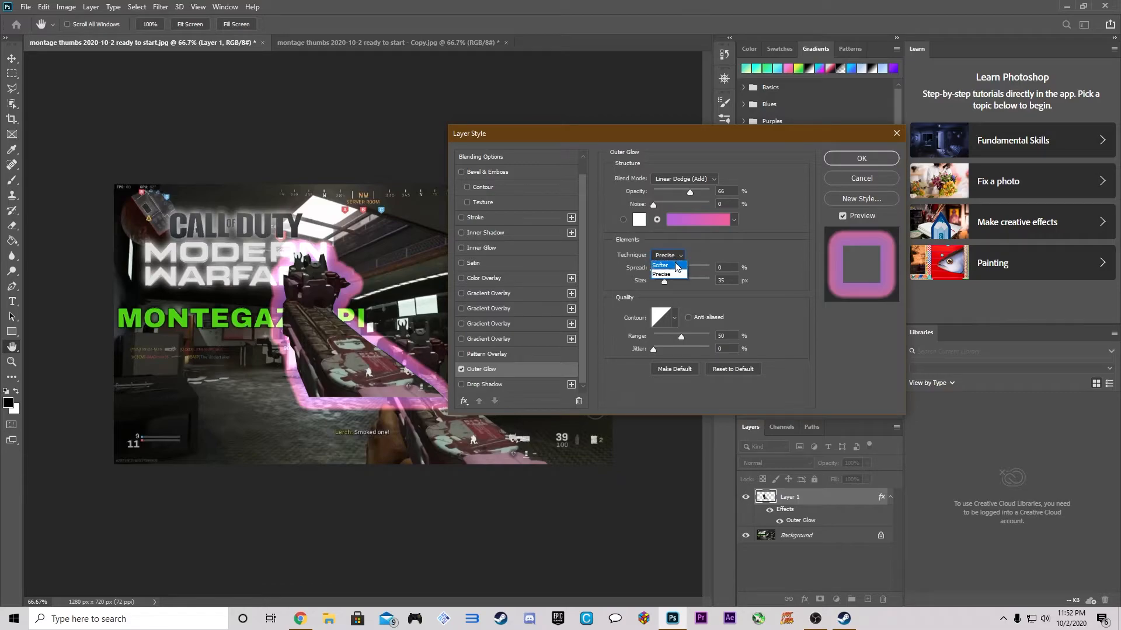
pyautogui.click(660, 265)
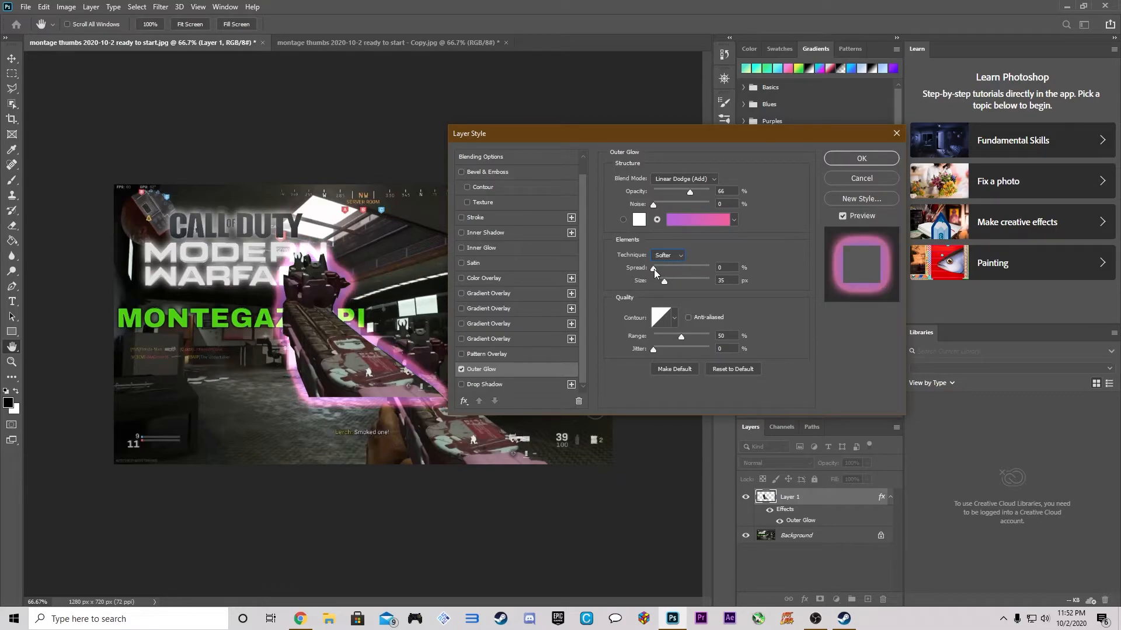
# Step: Try out the outer glow's spread, anti-aliasing, range and jitter, set the range to 50%, and apply the layer style
pyautogui.moveTo(653, 269)
pyautogui.mouseDown()
pyautogui.moveTo(723, 269)
pyautogui.moveTo(654, 266)
pyautogui.moveTo(664, 282)
pyautogui.moveTo(756, 280)
pyautogui.moveTo(664, 281)
pyautogui.mouseUp()
pyautogui.click(689, 318)
pyautogui.moveTo(684, 339); pyautogui.dragTo(604, 337)
pyautogui.moveTo(735, 332); pyautogui.dragTo(683, 334)
pyautogui.write('50')
pyautogui.moveTo(656, 349); pyautogui.dragTo(606, 352)
pyautogui.click(848, 161)
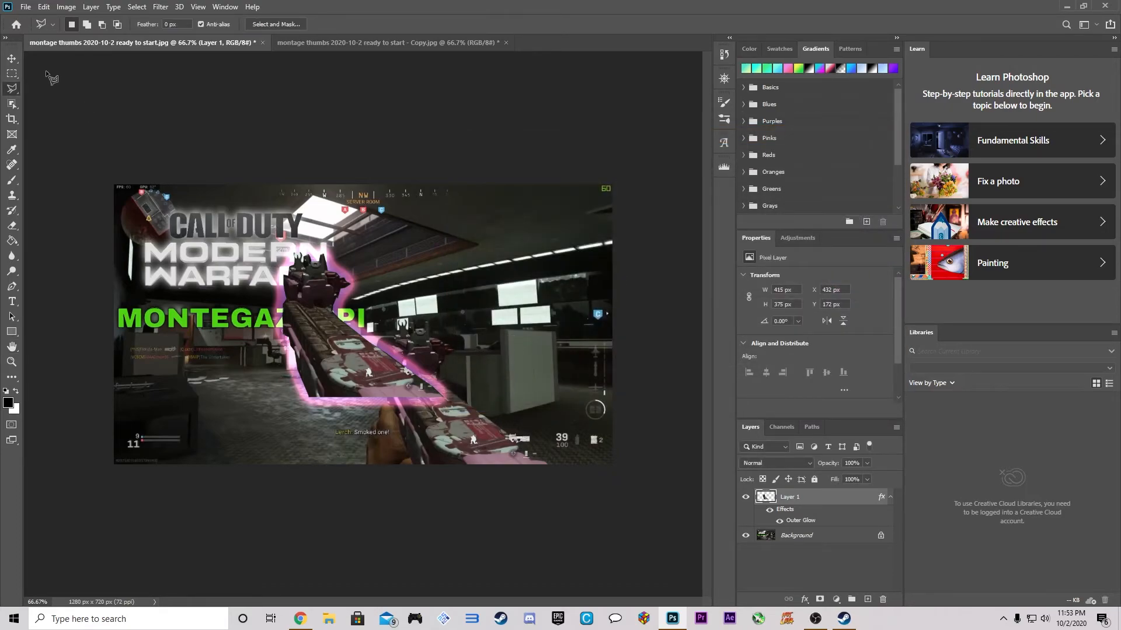
# Step: Move the glowing gun layer over the original gun at the image's lower edge, to about X 700 px, Y 345 px
pyautogui.click(11, 59)
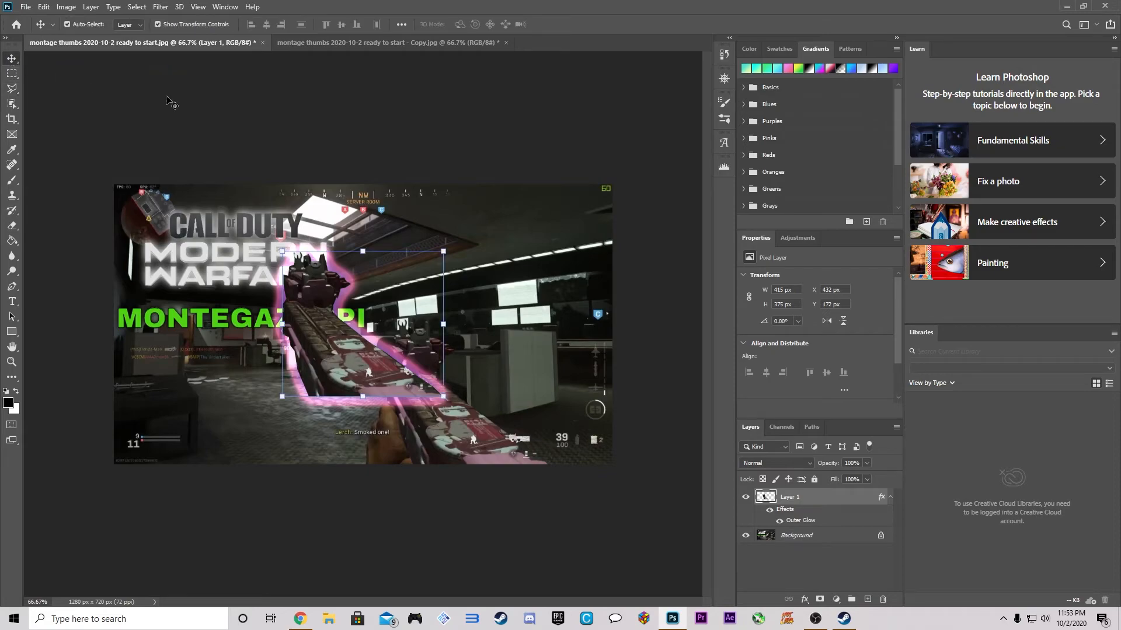
pyautogui.moveTo(315, 309); pyautogui.dragTo(416, 374)
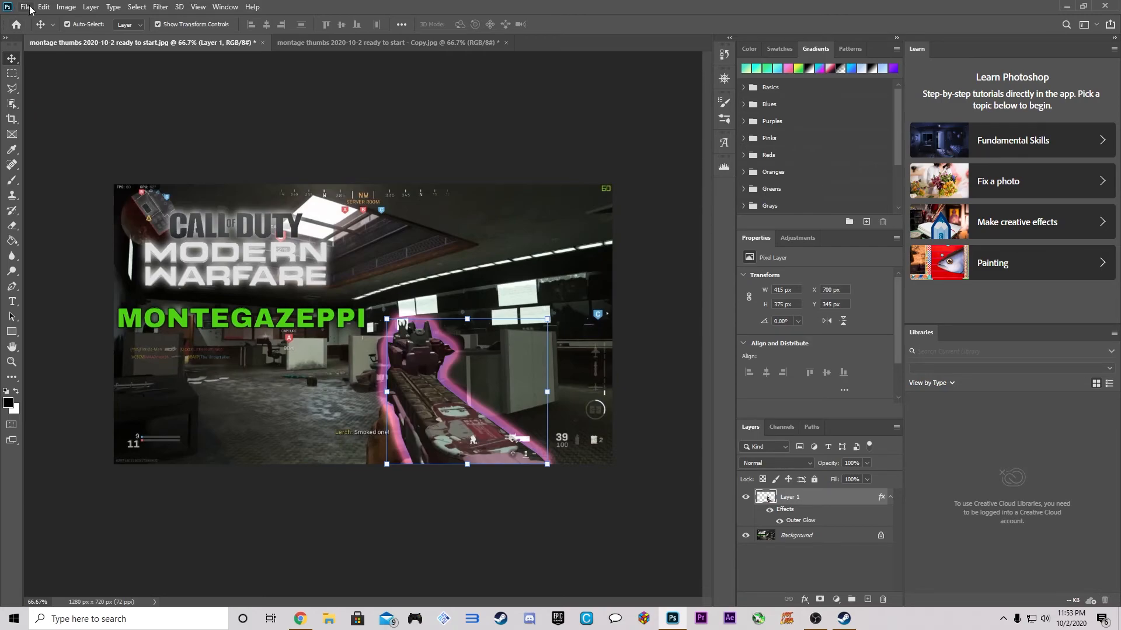
pyautogui.hotkey('alt', 'Tab')
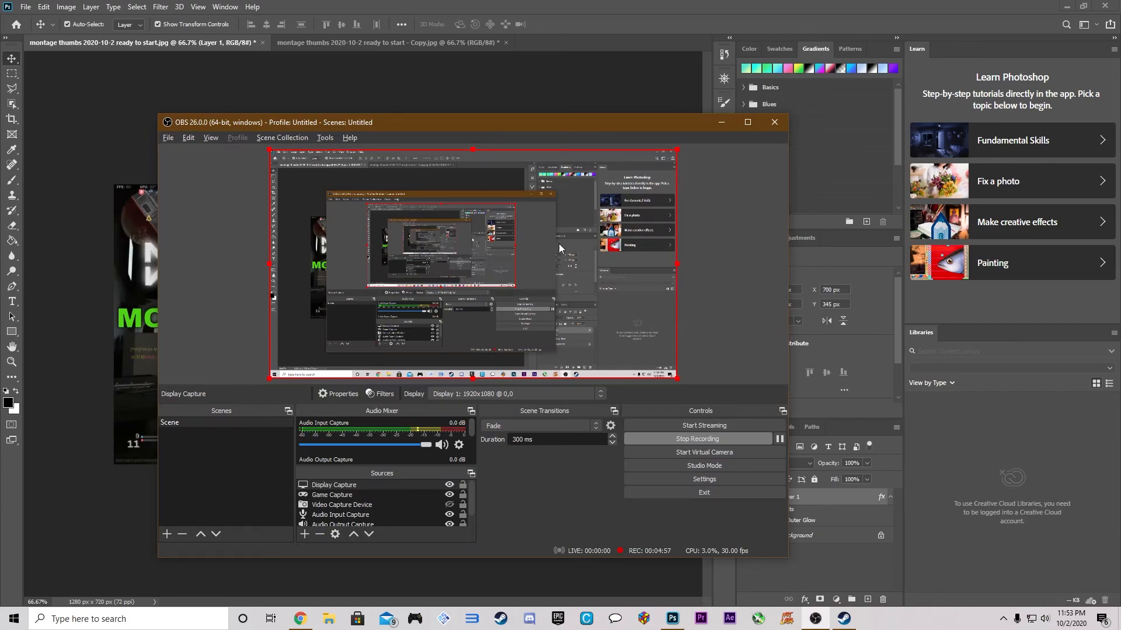